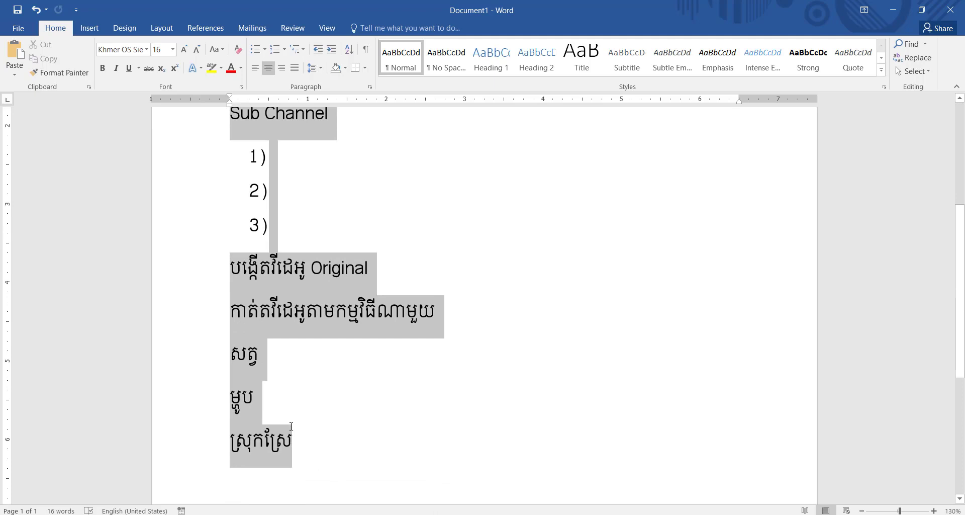
Step: Review the YouTube outline in the document, from the Gmail line down to the last video topic
{"action": "left_click", "coordinate": [428, 288]}
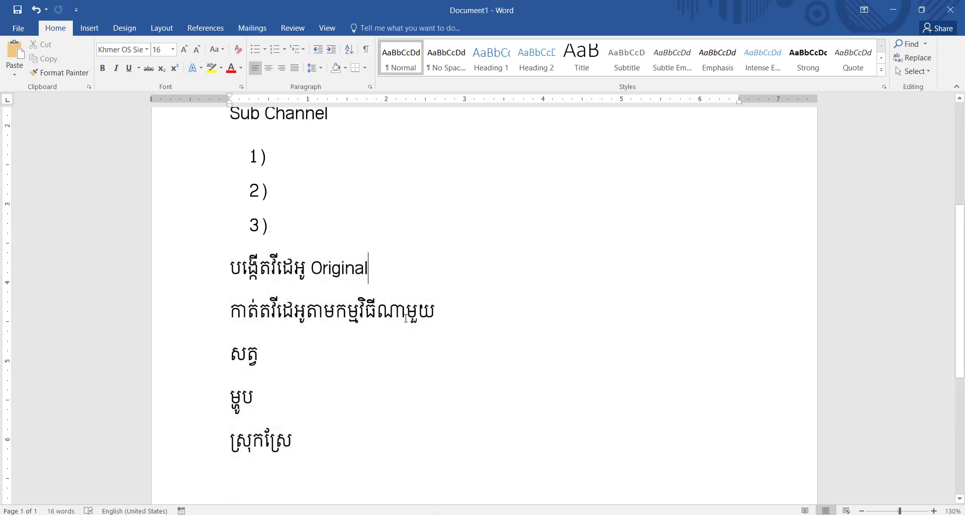
{"action": "left_click_drag", "start_coordinate": [304, 437], "coordinate": [455, 151]}
{"action": "left_click", "coordinate": [558, 258]}
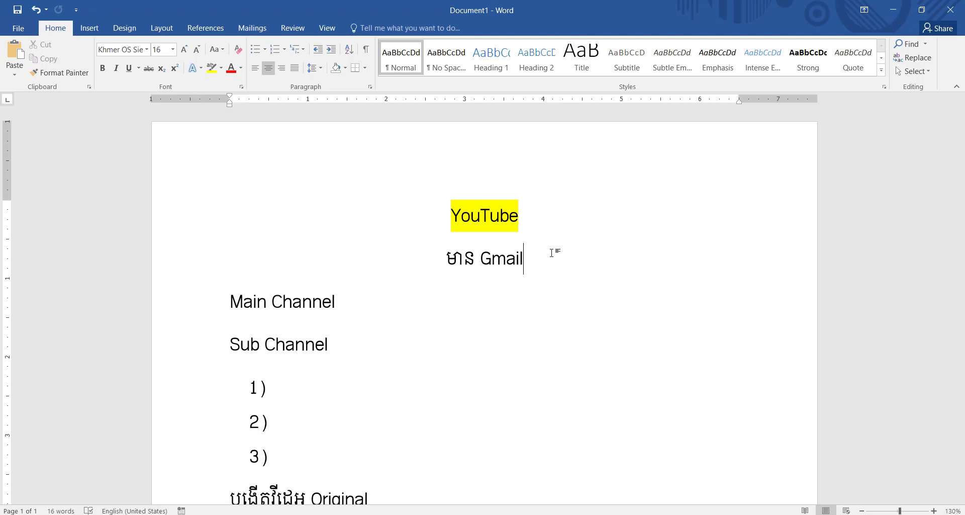
{"action": "scroll", "coordinate": [529, 281], "scroll_direction": "down", "scroll_amount": 10}
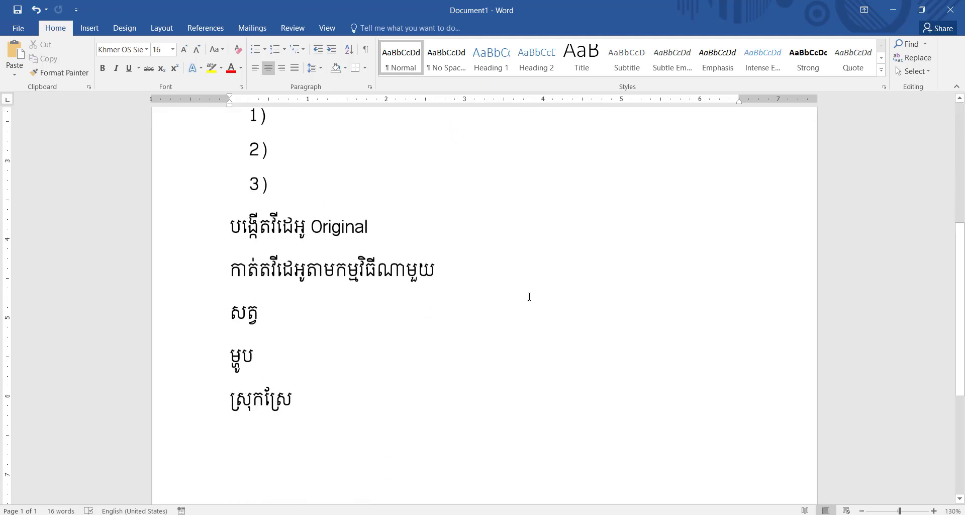
{"action": "scroll", "coordinate": [502, 278], "scroll_direction": "up", "scroll_amount": 4}
{"action": "scroll", "coordinate": [502, 277], "scroll_direction": "up", "scroll_amount": 1}
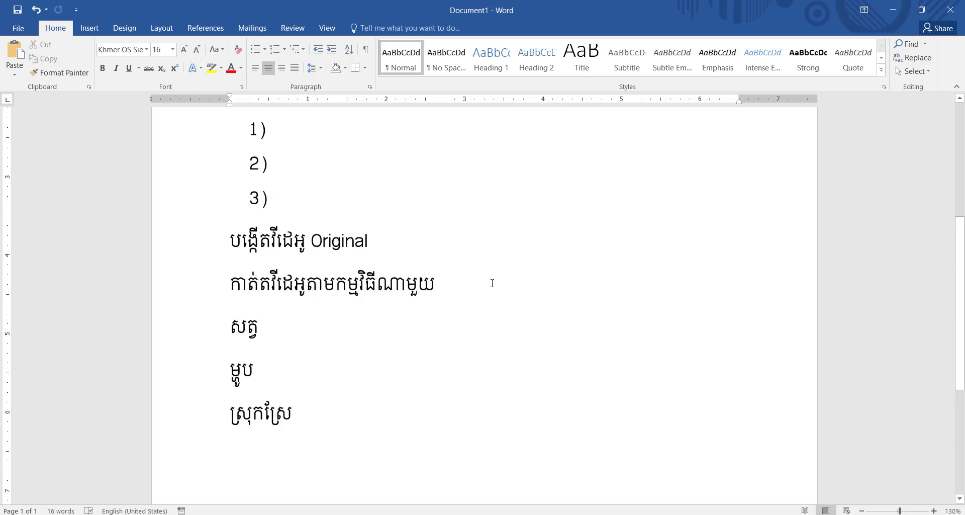
{"action": "scroll", "coordinate": [483, 322], "scroll_direction": "up", "scroll_amount": 5}
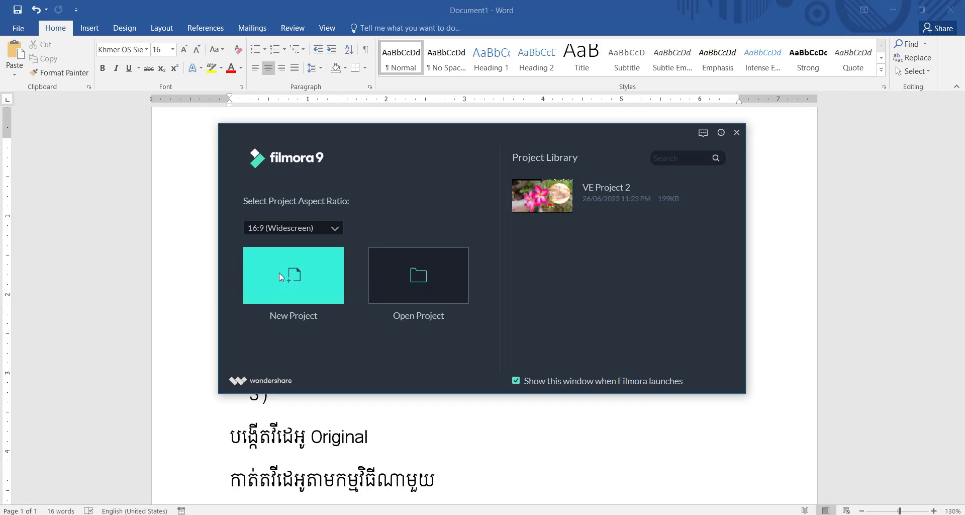
Step: Switch to Filmora 9, create a new 16:9 (Widescreen) project and collapse the media folder list
{"action": "left_click", "coordinate": [282, 277]}
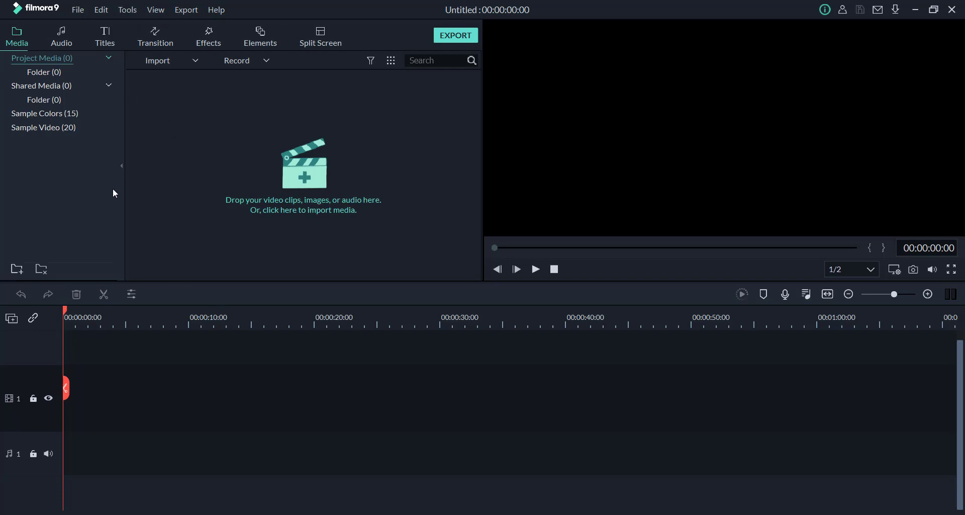
{"action": "left_click_drag", "start_coordinate": [123, 162], "coordinate": [199, 164]}
{"action": "left_click", "coordinate": [199, 164]}
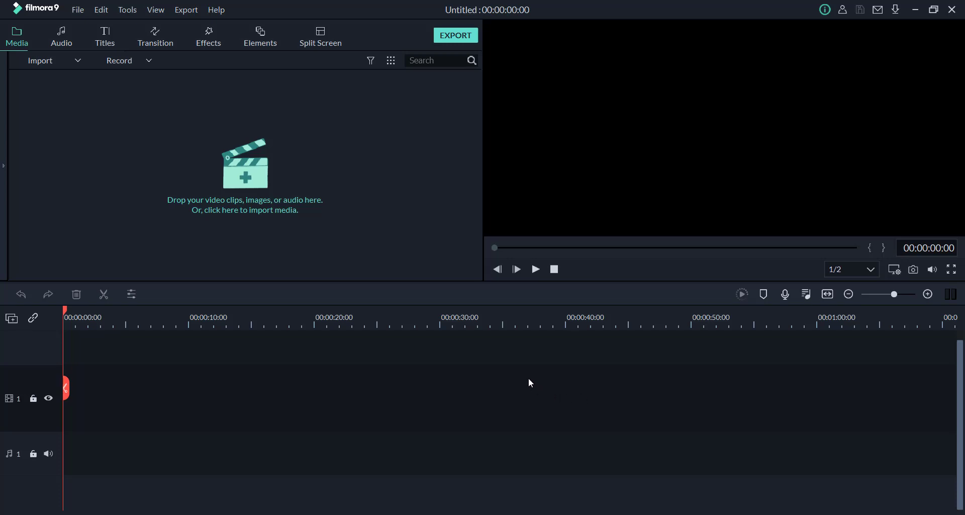
{"action": "left_click_drag", "start_coordinate": [529, 378], "coordinate": [117, 503]}
Step: Set the project's aspect ratio to 9:16 (Portrait) in the project settings
{"action": "left_click", "coordinate": [79, 10]}
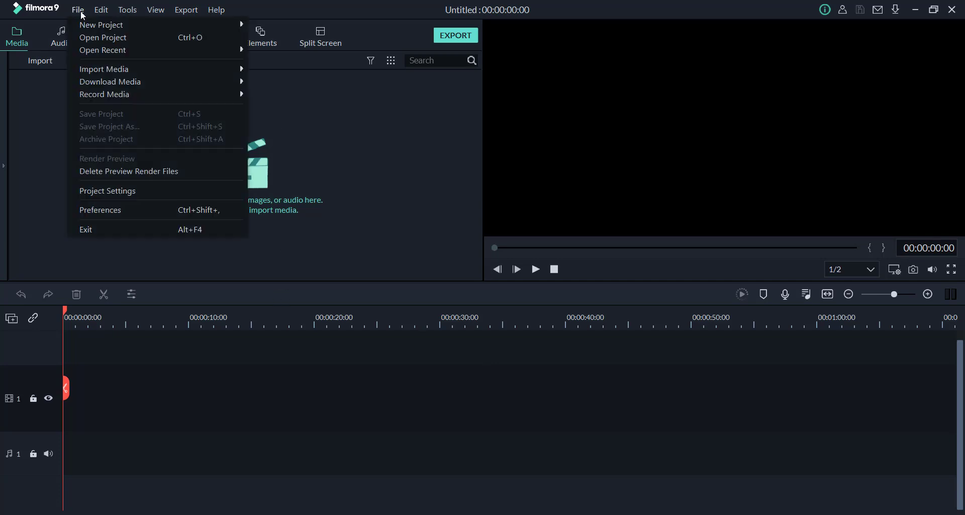
{"action": "left_click", "coordinate": [117, 195]}
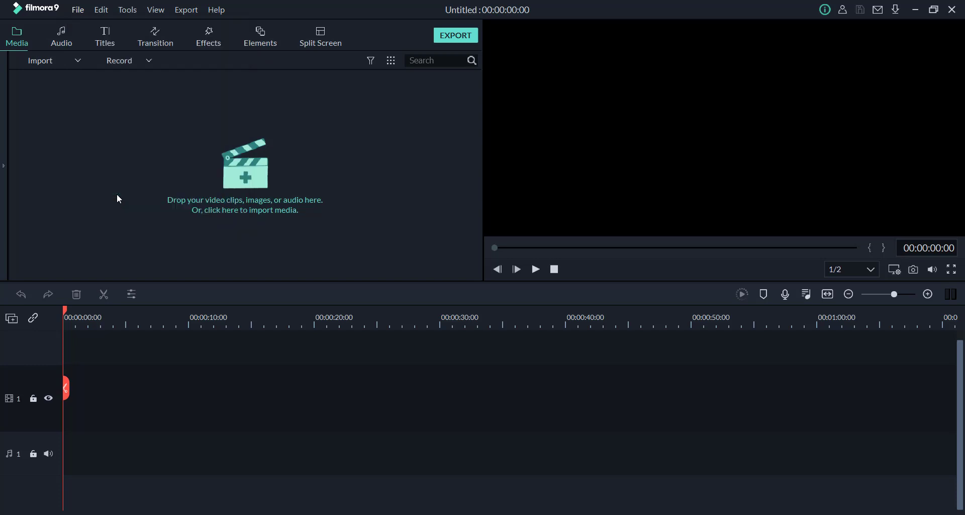
{"action": "left_click", "coordinate": [528, 197]}
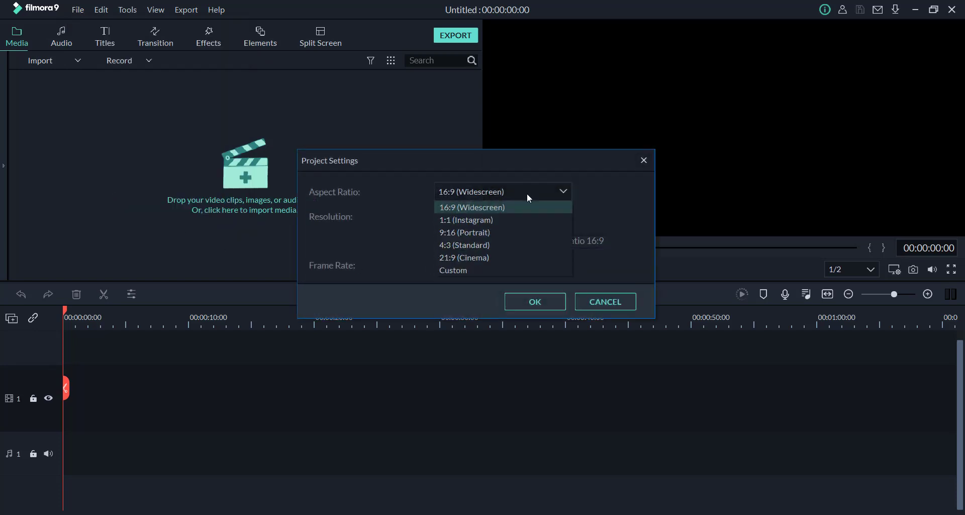
{"action": "left_click", "coordinate": [469, 231]}
{"action": "left_click", "coordinate": [532, 303]}
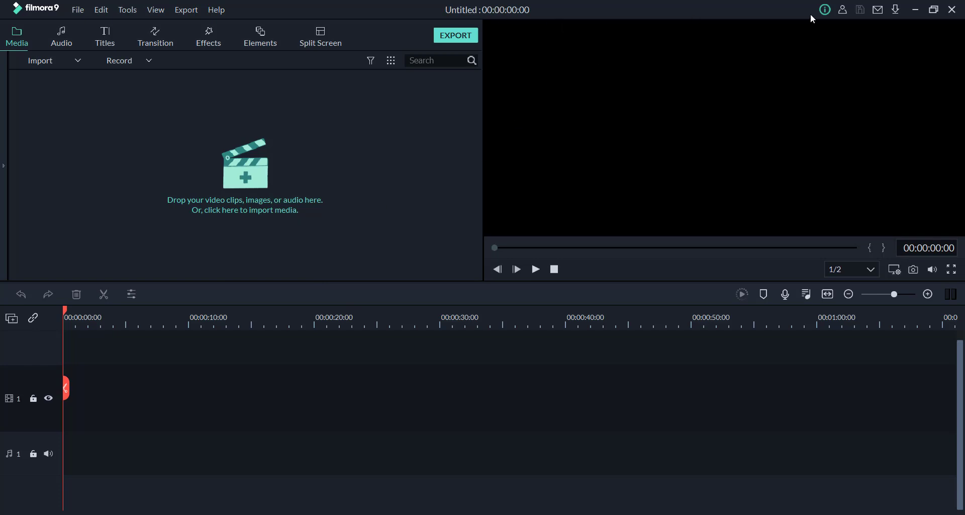
Step: Examine the project's aspect ratio, resolution and frame rate options, leaving the project settings without changes
{"action": "left_click", "coordinate": [78, 10]}
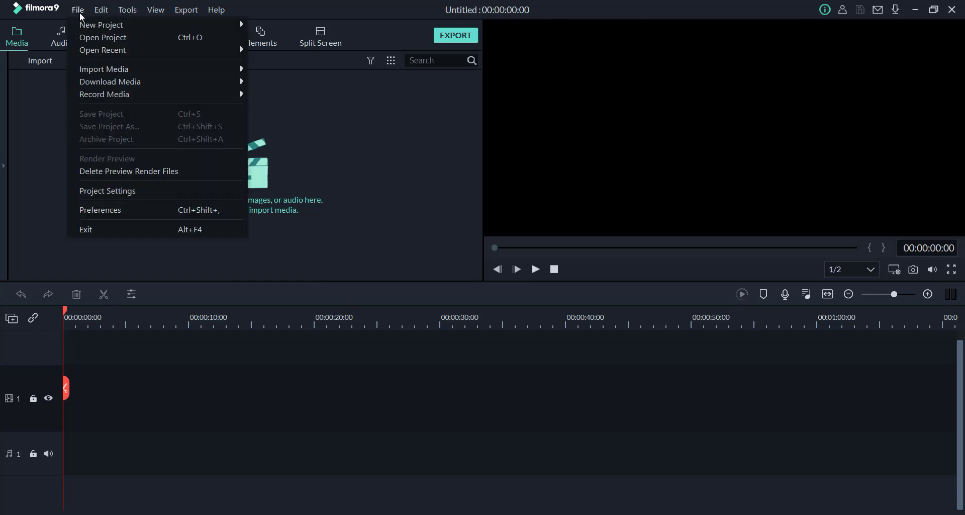
{"action": "left_click", "coordinate": [144, 192]}
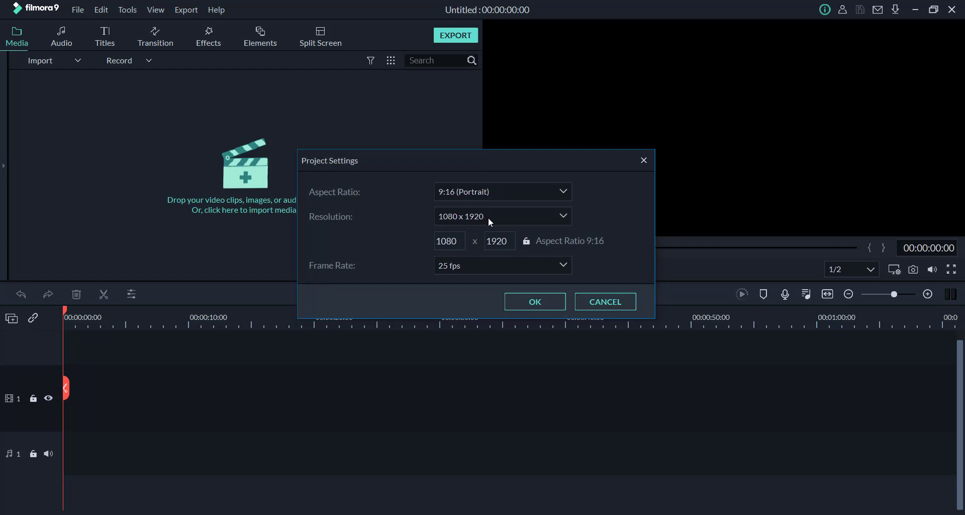
{"action": "left_click", "coordinate": [519, 189]}
{"action": "left_click", "coordinate": [519, 189]}
{"action": "left_click", "coordinate": [542, 266]}
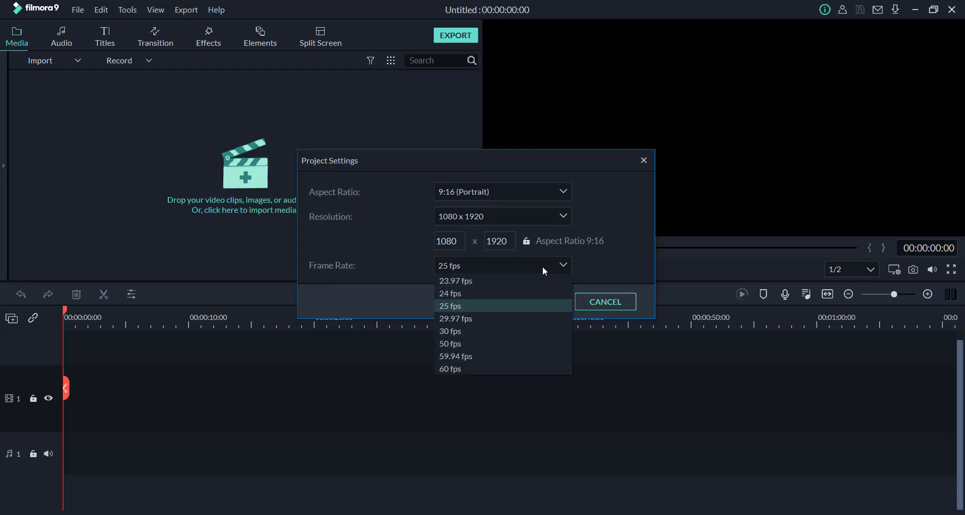
{"action": "left_click", "coordinate": [608, 266]}
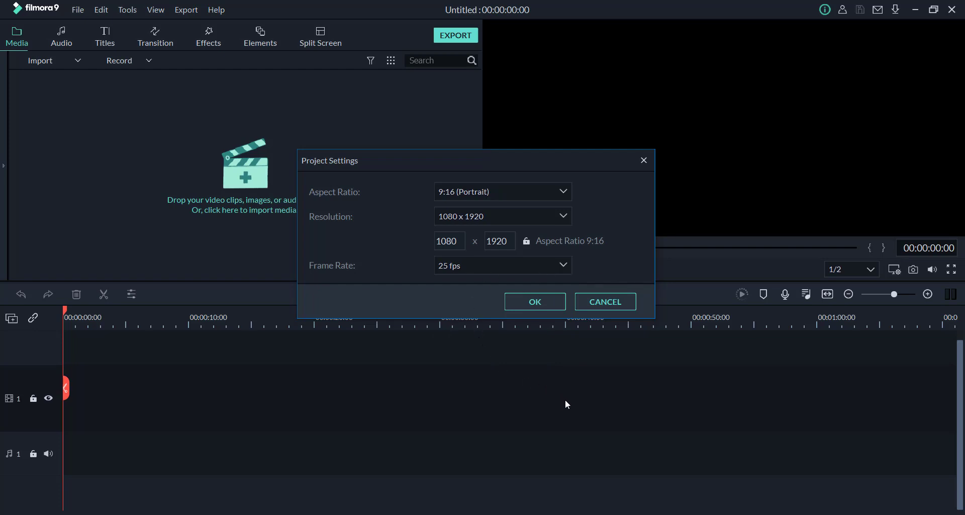
{"action": "left_click", "coordinate": [616, 305]}
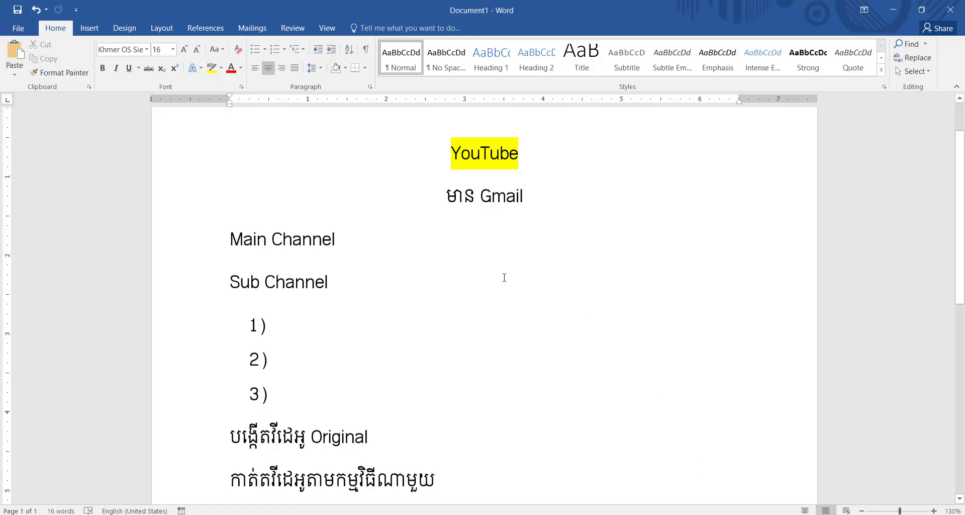
Step: Switch back to the Word document and go over the whole outline of channels, original video creation, editing and topics
{"action": "scroll", "coordinate": [518, 307], "scroll_direction": "down", "scroll_amount": 1}
{"action": "scroll", "coordinate": [529, 333], "scroll_direction": "down", "scroll_amount": 5}
{"action": "scroll", "coordinate": [529, 333], "scroll_direction": "up", "scroll_amount": 8}
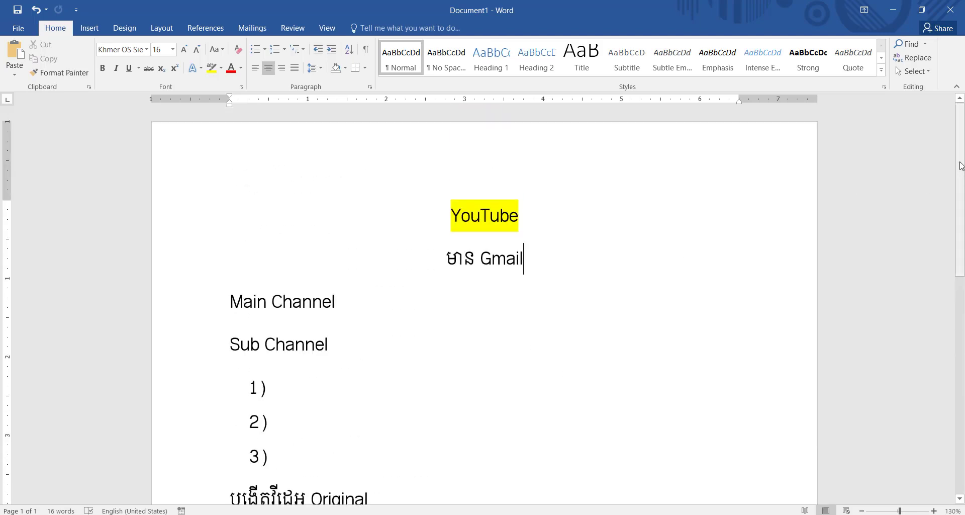
{"action": "scroll", "coordinate": [930, 372], "scroll_direction": "down", "scroll_amount": 8}
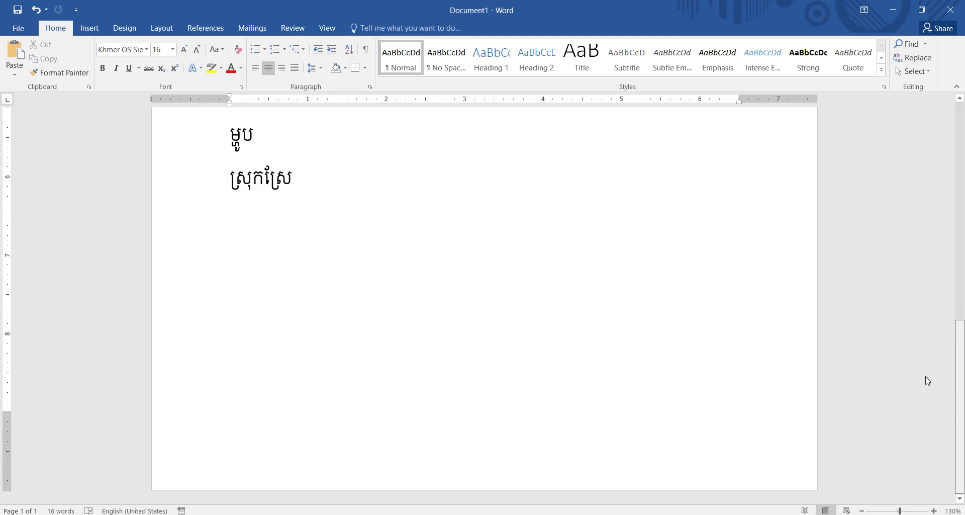
{"action": "scroll", "coordinate": [913, 308], "scroll_direction": "up", "scroll_amount": 8}
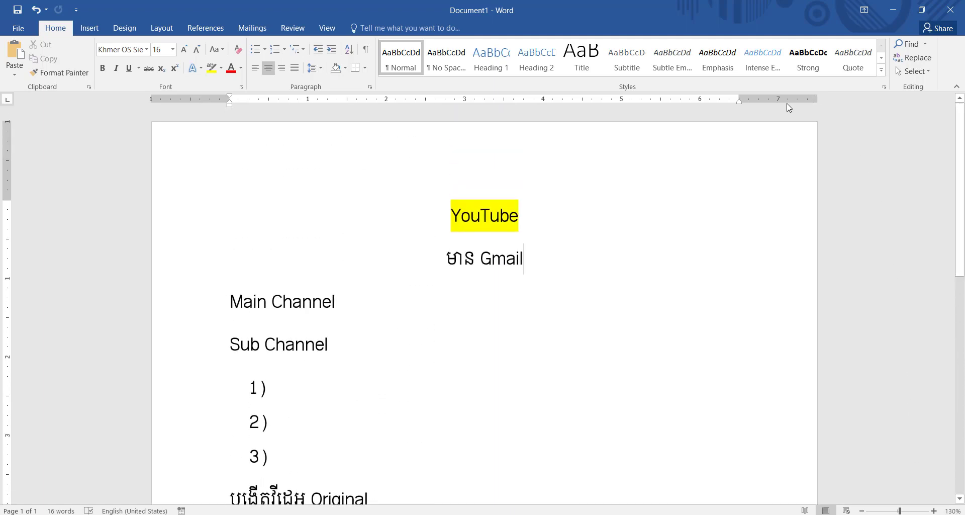
{"action": "scroll", "coordinate": [362, 353], "scroll_direction": "down", "scroll_amount": 5}
{"action": "left_click_drag", "start_coordinate": [347, 366], "coordinate": [206, 181]}
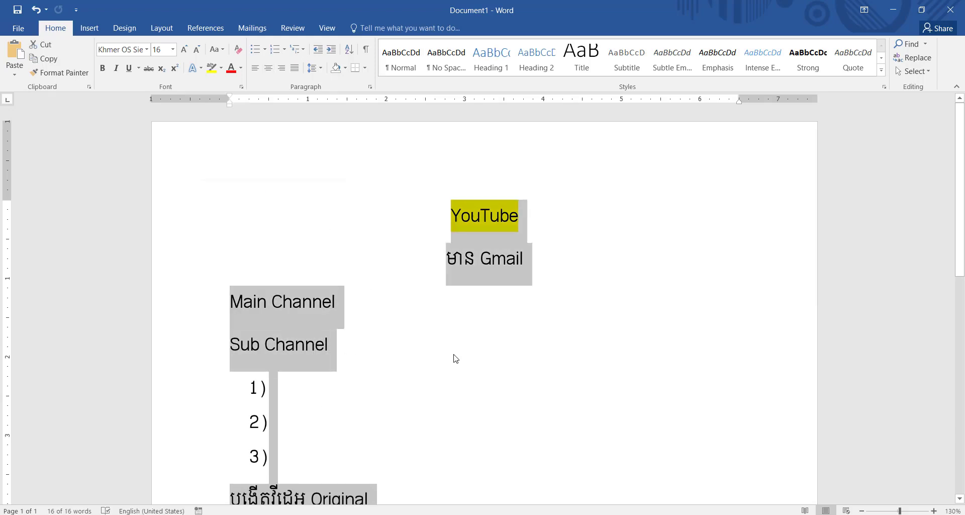
{"action": "scroll", "coordinate": [430, 370], "scroll_direction": "down", "scroll_amount": 5}
{"action": "left_click", "coordinate": [441, 390]}
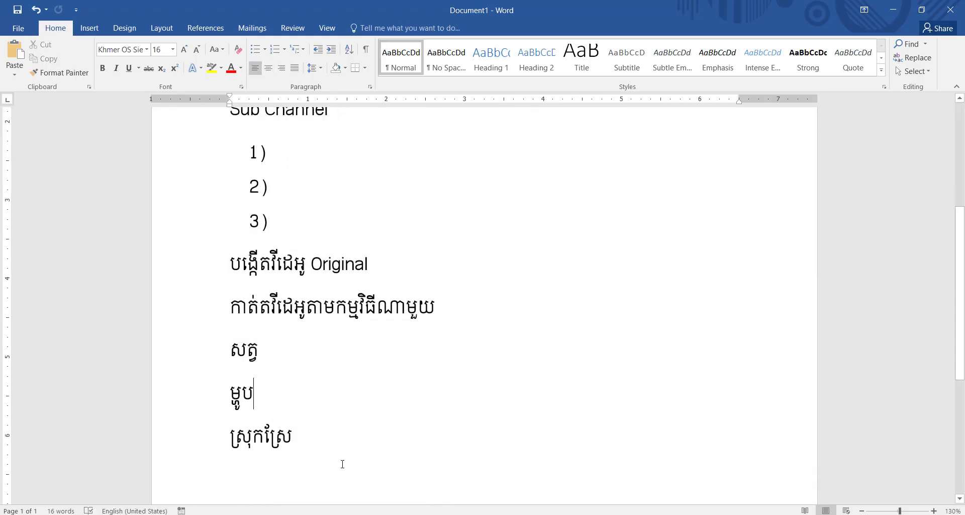
{"action": "left_click_drag", "start_coordinate": [315, 412], "coordinate": [291, 229]}
{"action": "scroll", "coordinate": [356, 295], "scroll_direction": "down", "scroll_amount": 8}
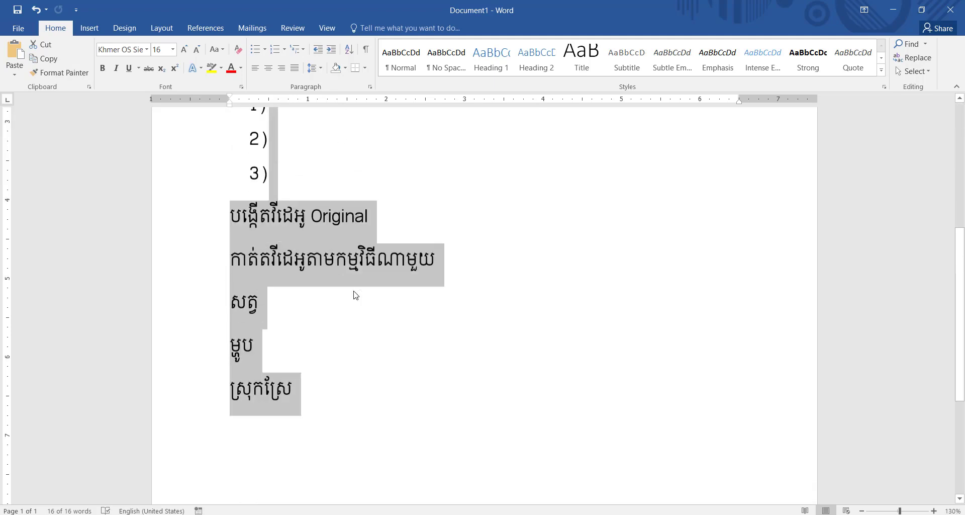
{"action": "scroll", "coordinate": [457, 287], "scroll_direction": "up", "scroll_amount": 1}
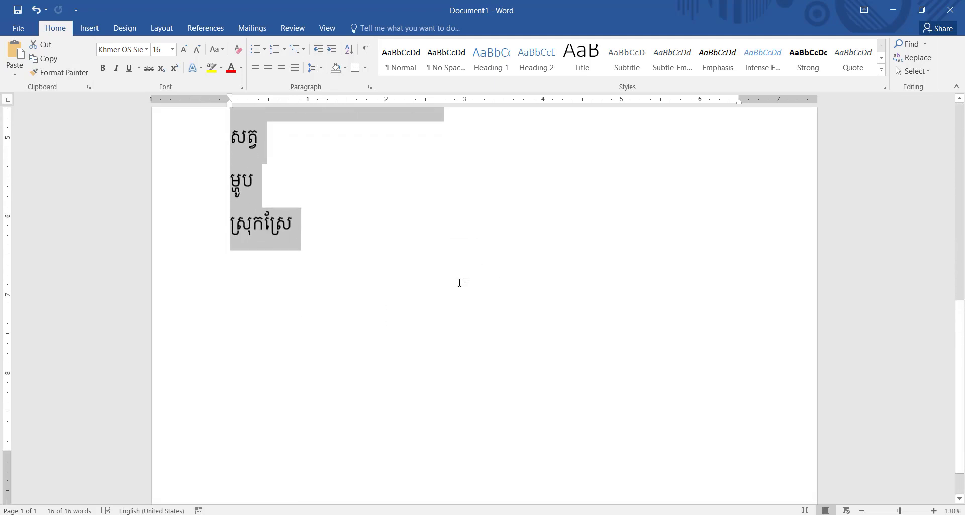